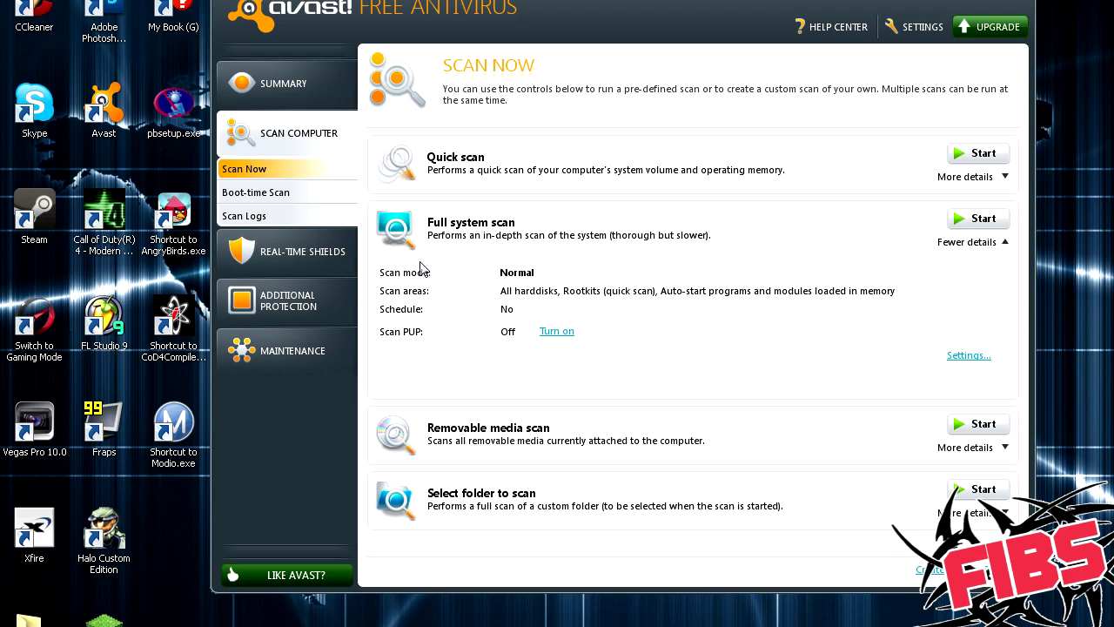
Show the real-time shields section of Avast
left_click(305, 252)
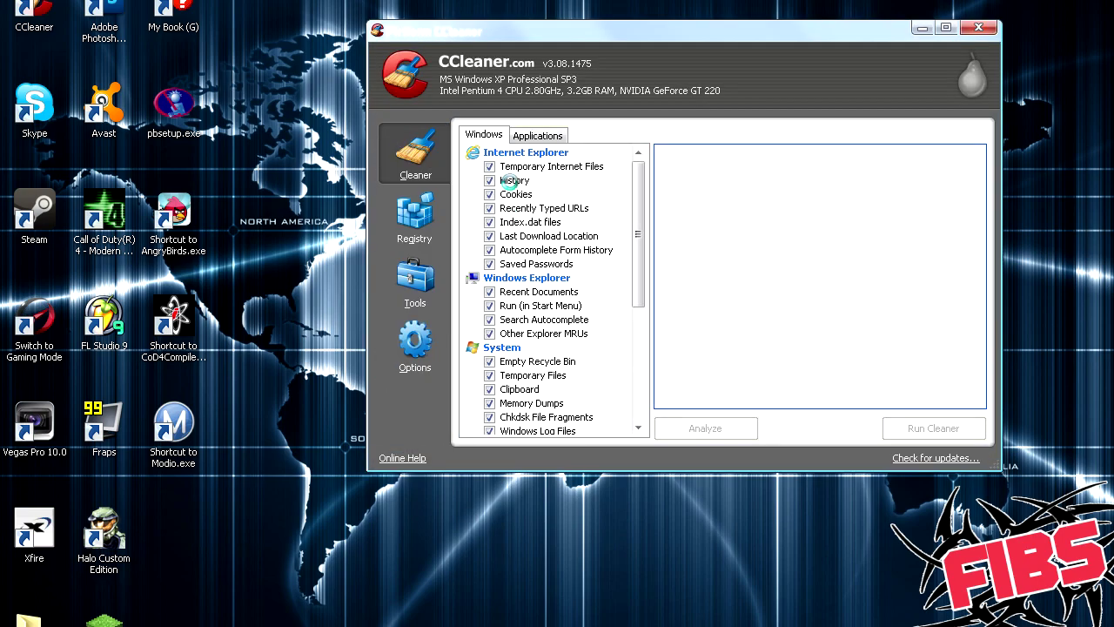
Switch to CCleaner and review the Windows cleaning options for Internet Explorer, Windows Explorer and System
scroll(641, 191, "down", 1)
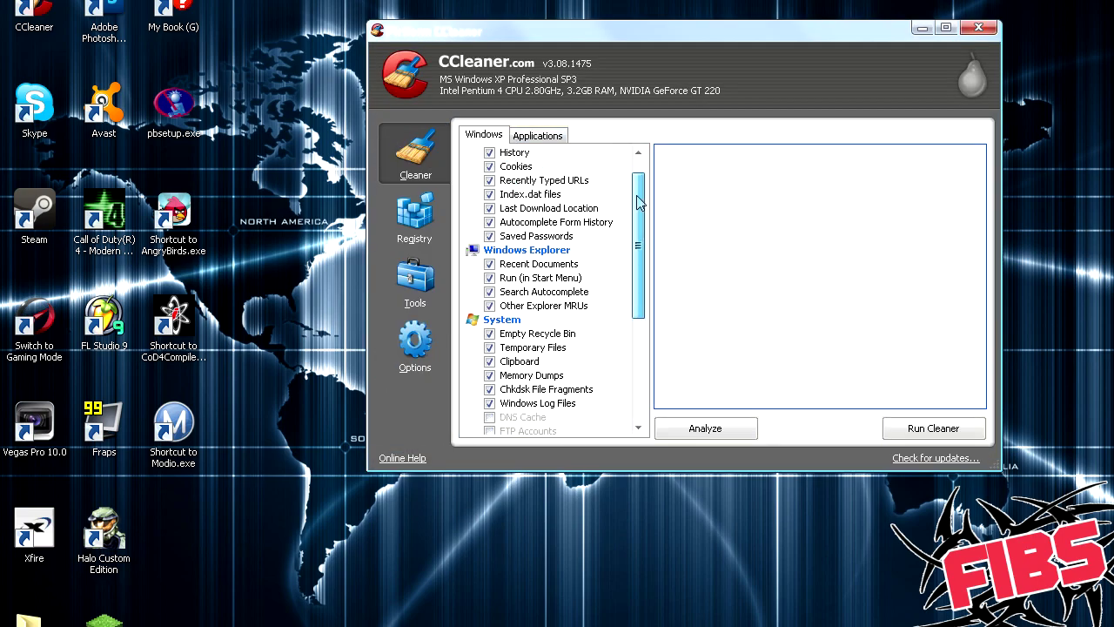
scroll(591, 162, "up", 1)
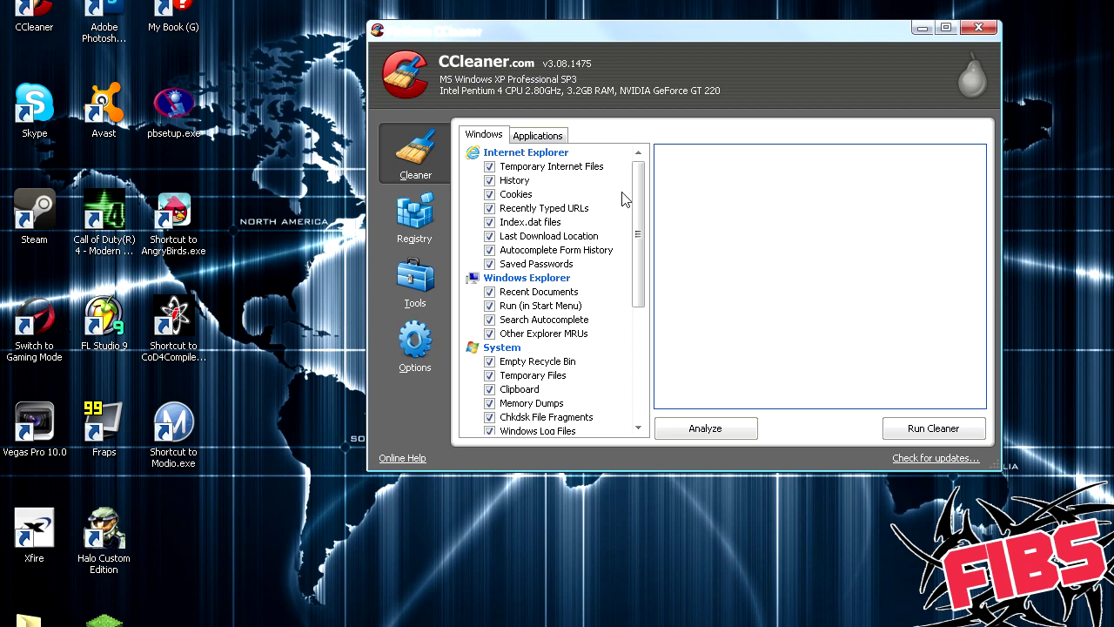
left_click_drag(641, 182, 648, 236)
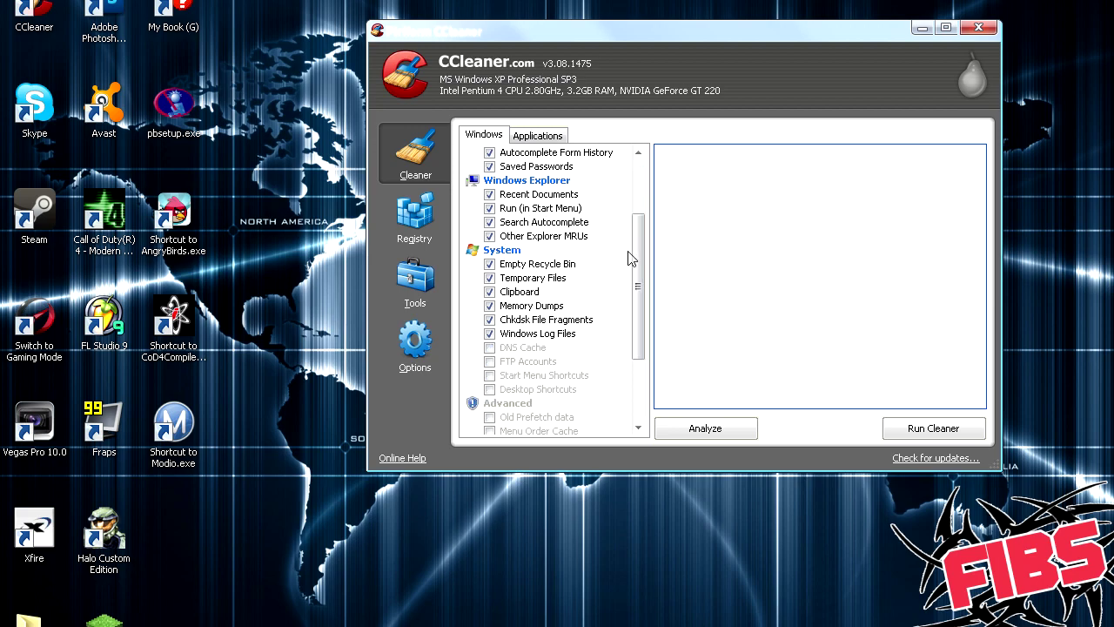
left_click_drag(638, 247, 640, 184)
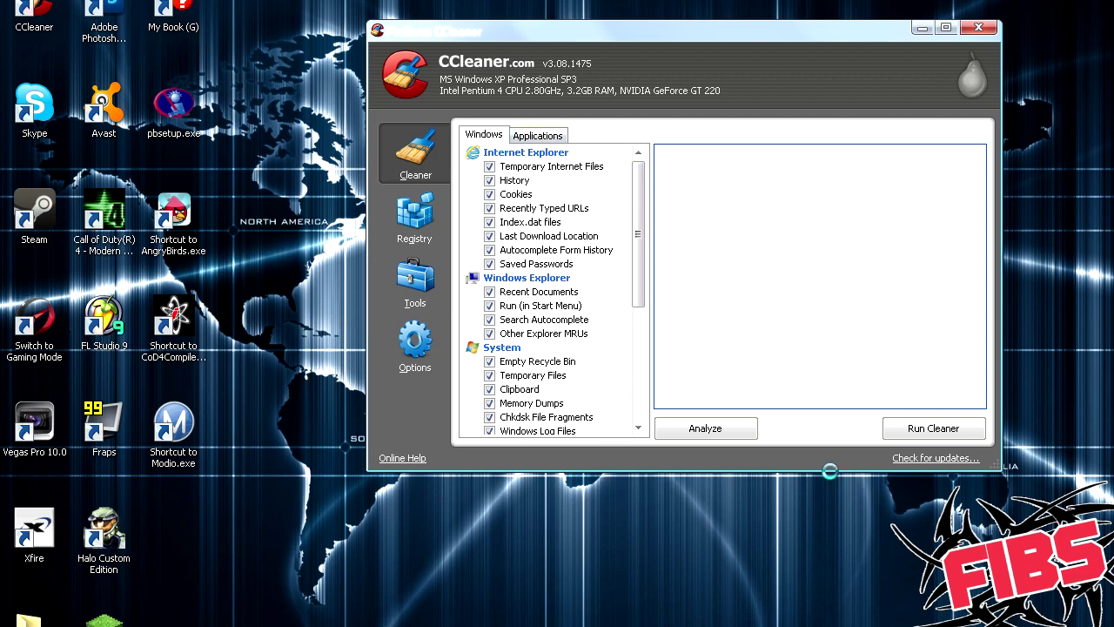
Enable Google Chrome's Internet Cache, Internet History, Cookies, Download History, Session, Saved Form Information and Saved Passwords for cleaning, accepting the saved-passwords warning
left_click(538, 138)
scroll(649, 198, "down", 2)
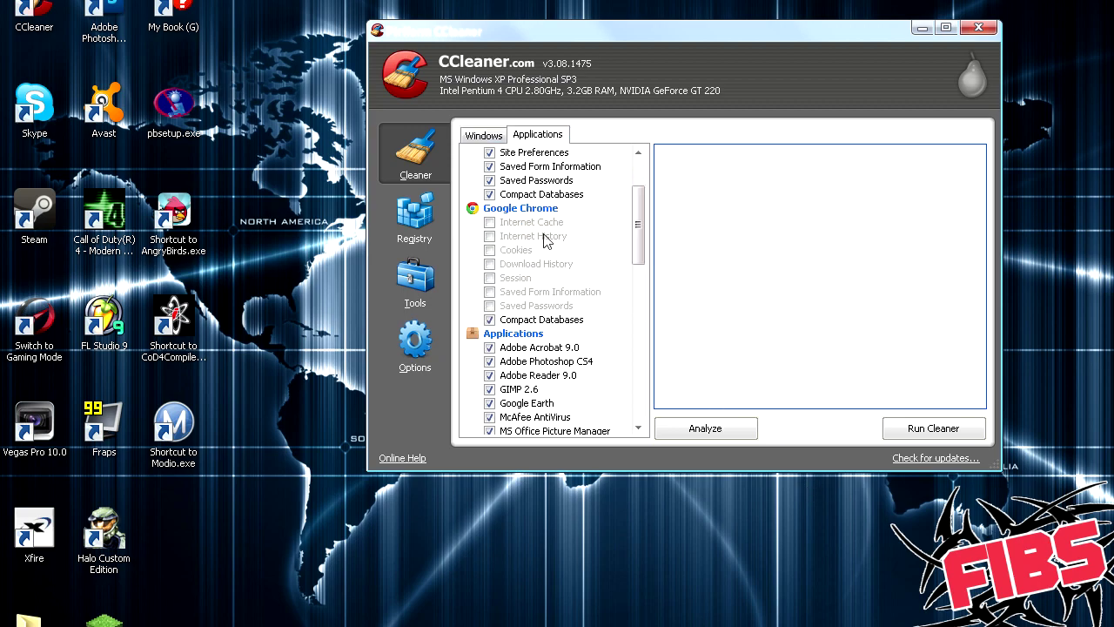
left_click(514, 222)
left_click(514, 235)
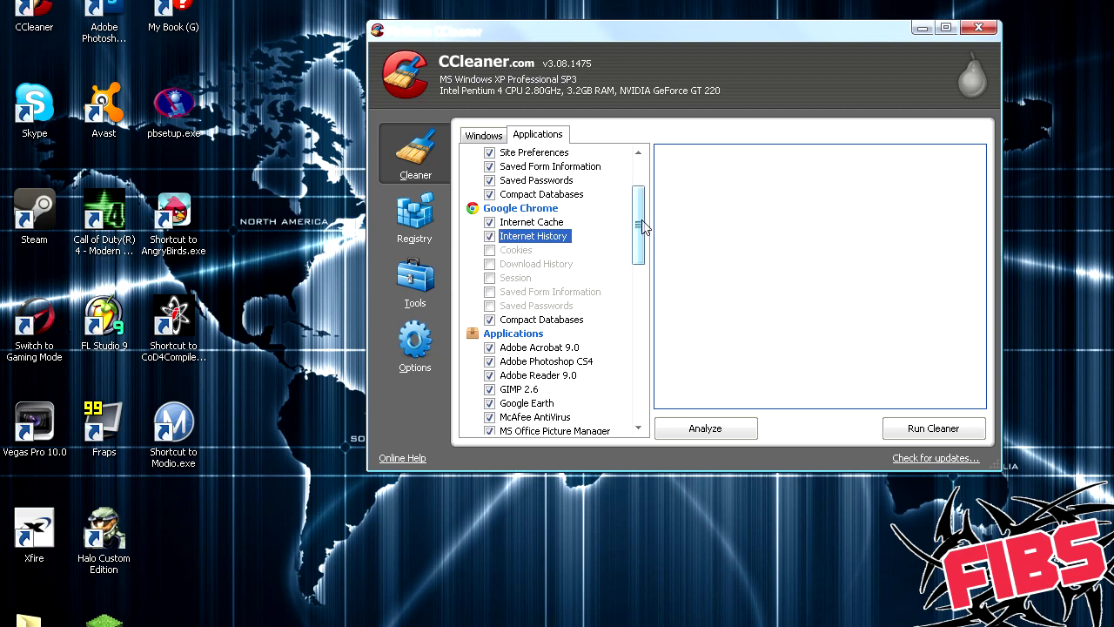
mouse_move(642, 223)
left_mouse_down()
mouse_move(642, 201)
mouse_move(642, 227)
left_mouse_up()
left_click(490, 236)
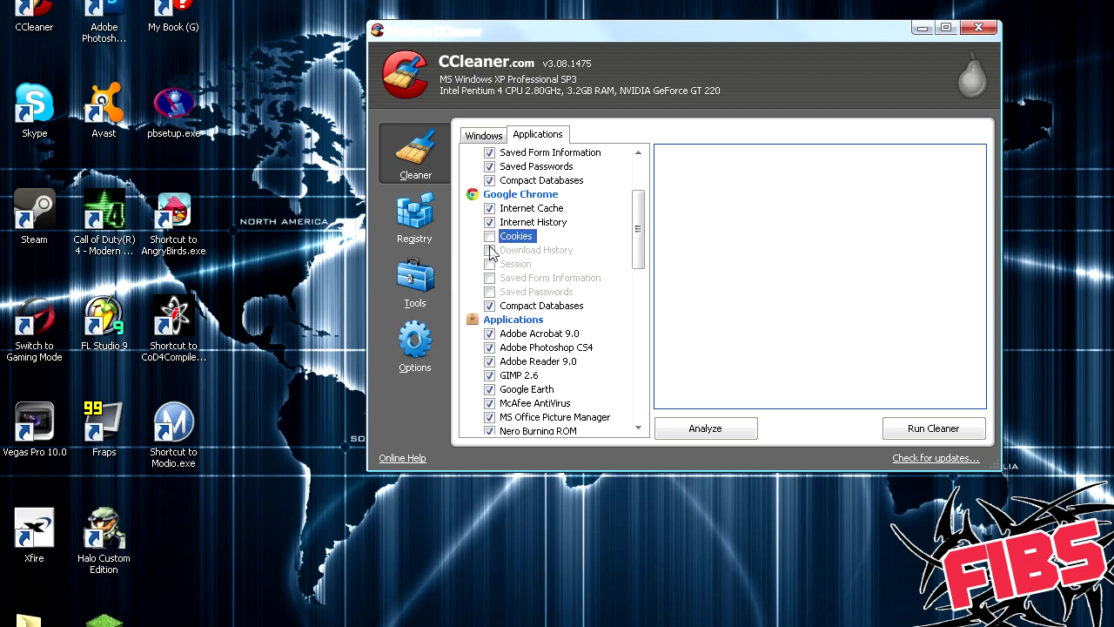
left_click(490, 250)
left_click(491, 264)
left_click(488, 291)
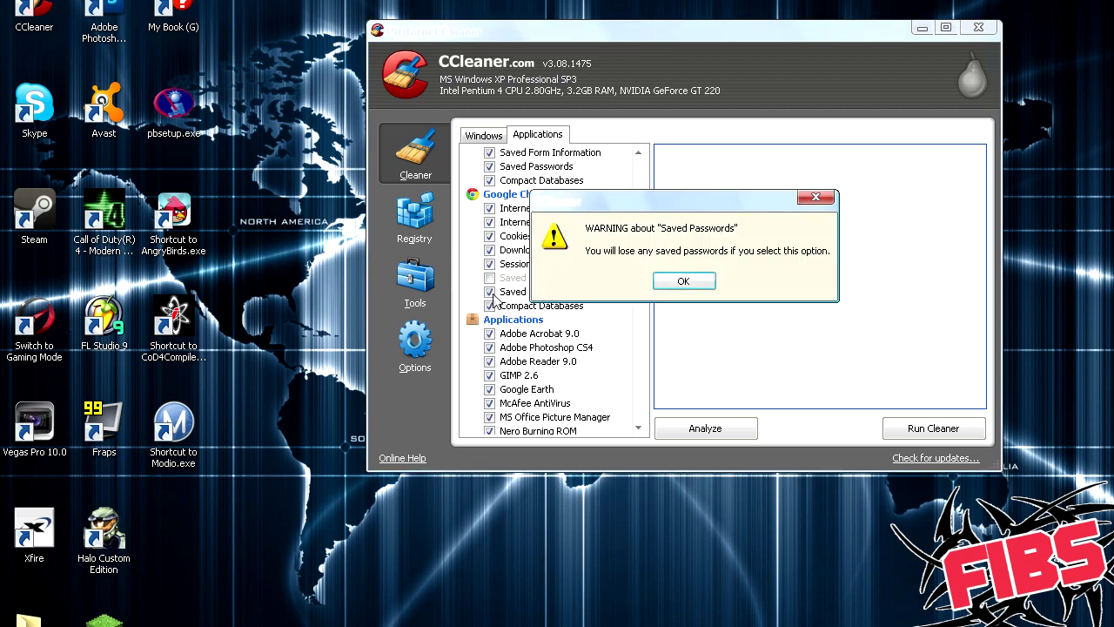
left_click(670, 282)
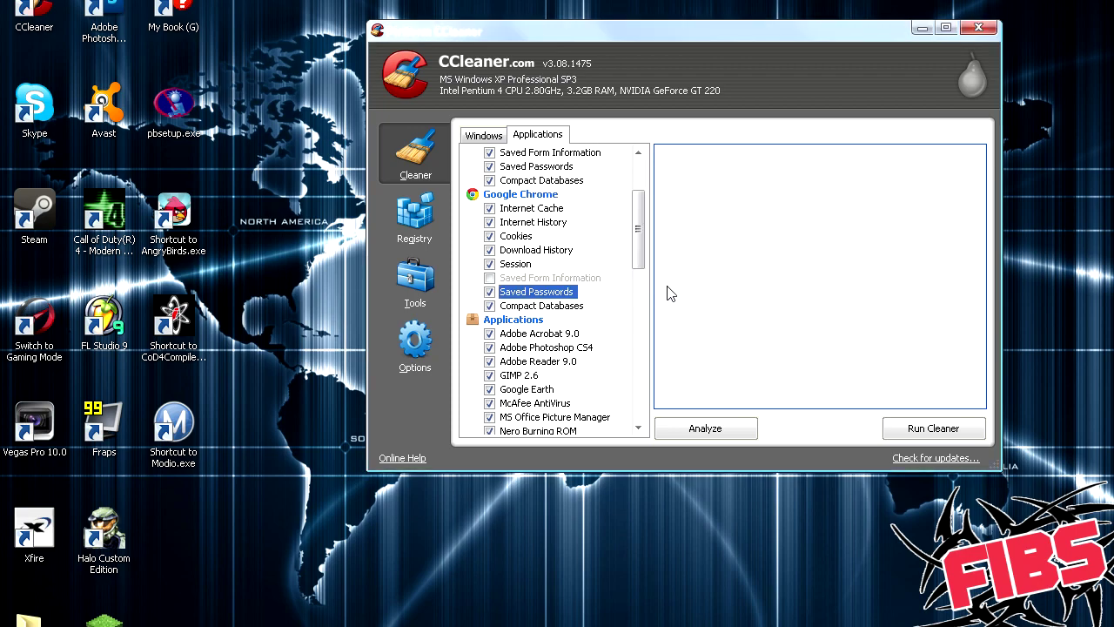
left_click(501, 279)
left_click_drag(642, 237, 645, 155)
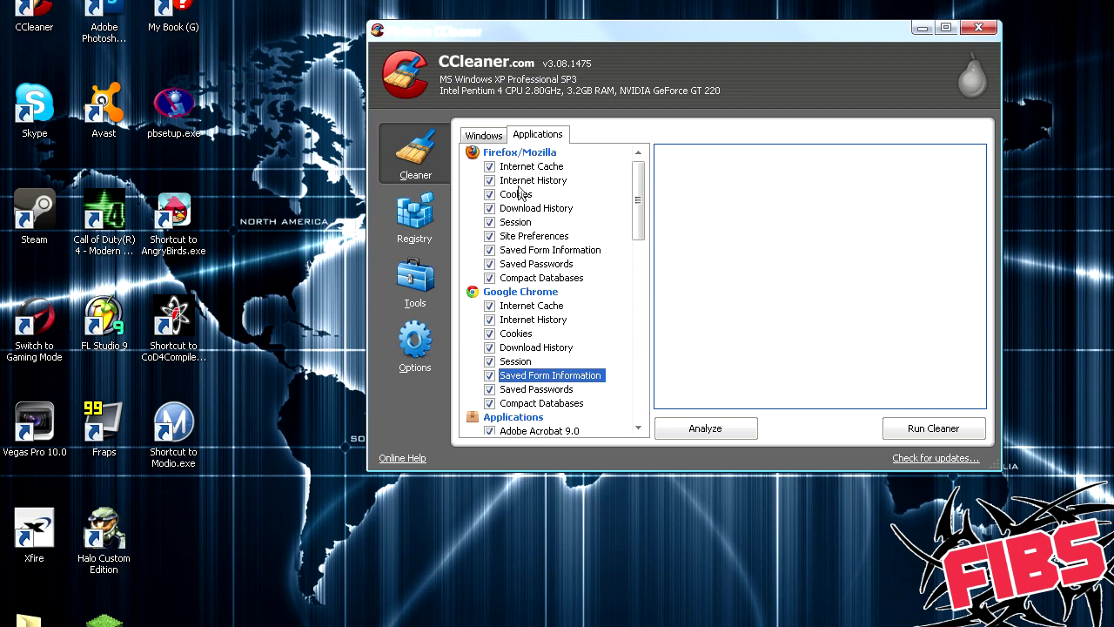
Analyze the system with the selected cleaning options and review the list of removable files
left_click_drag(553, 28, 542, 28)
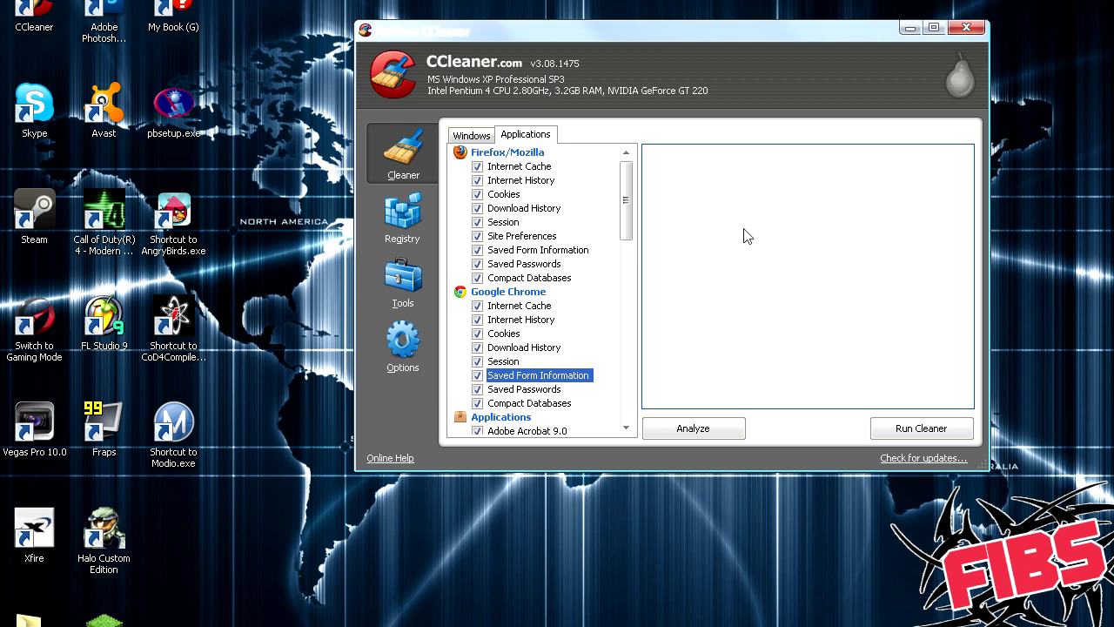
left_click(702, 432)
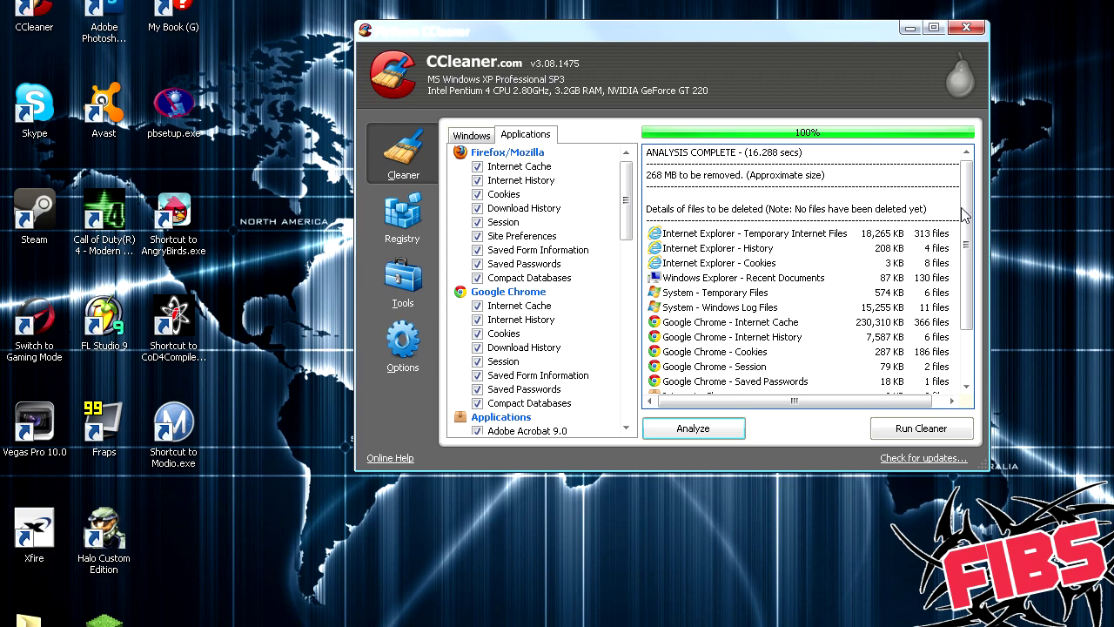
left_click_drag(967, 198, 903, 154)
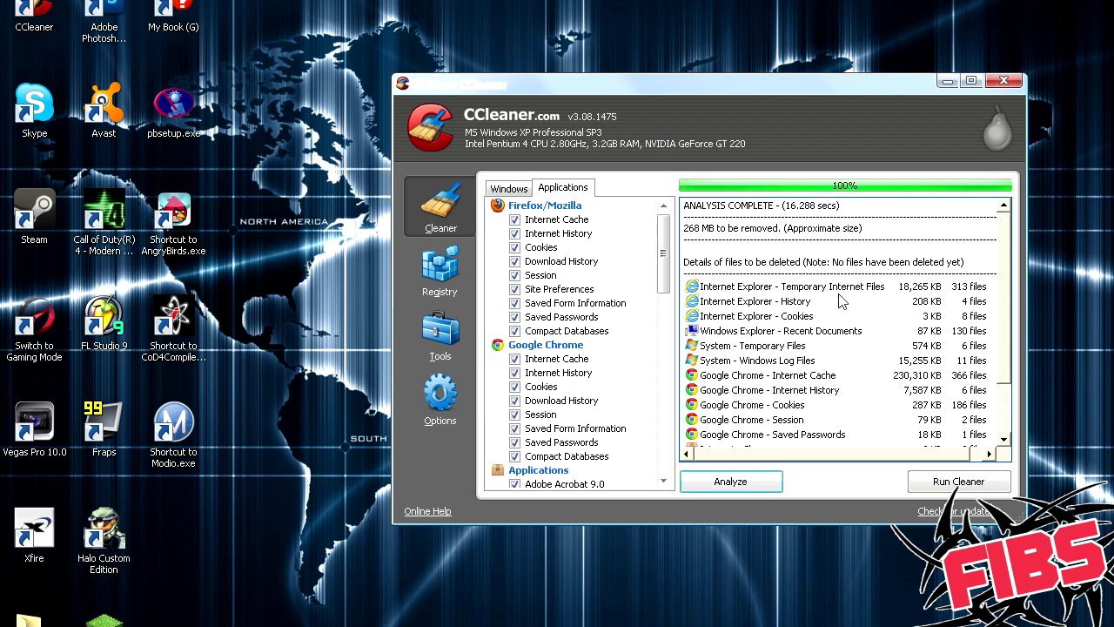
left_click_drag(1008, 257, 1019, 235)
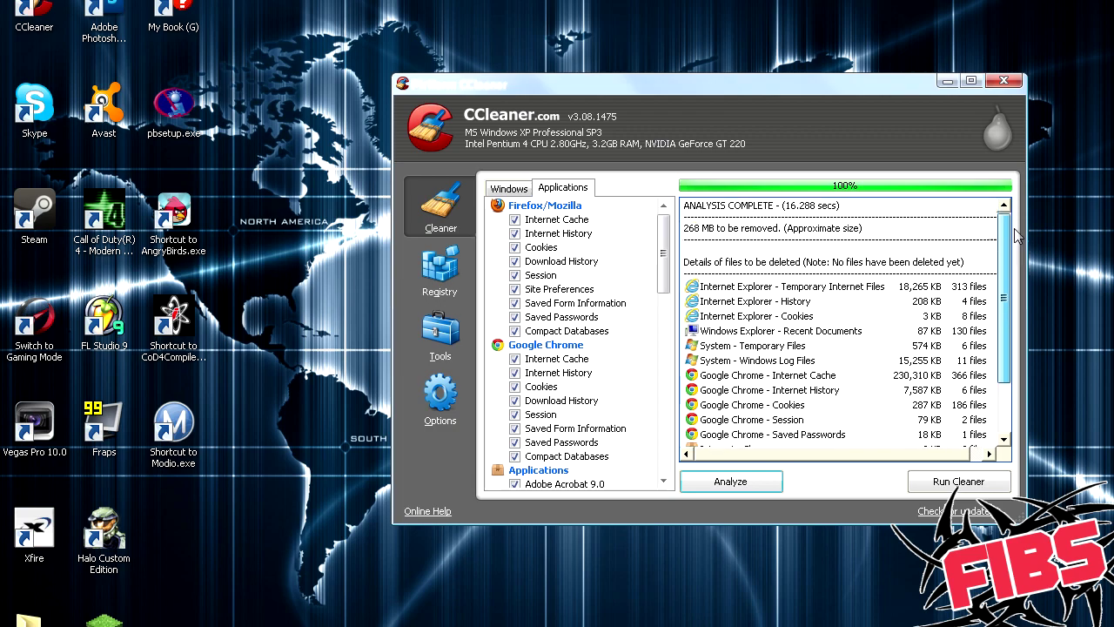
left_click(696, 229)
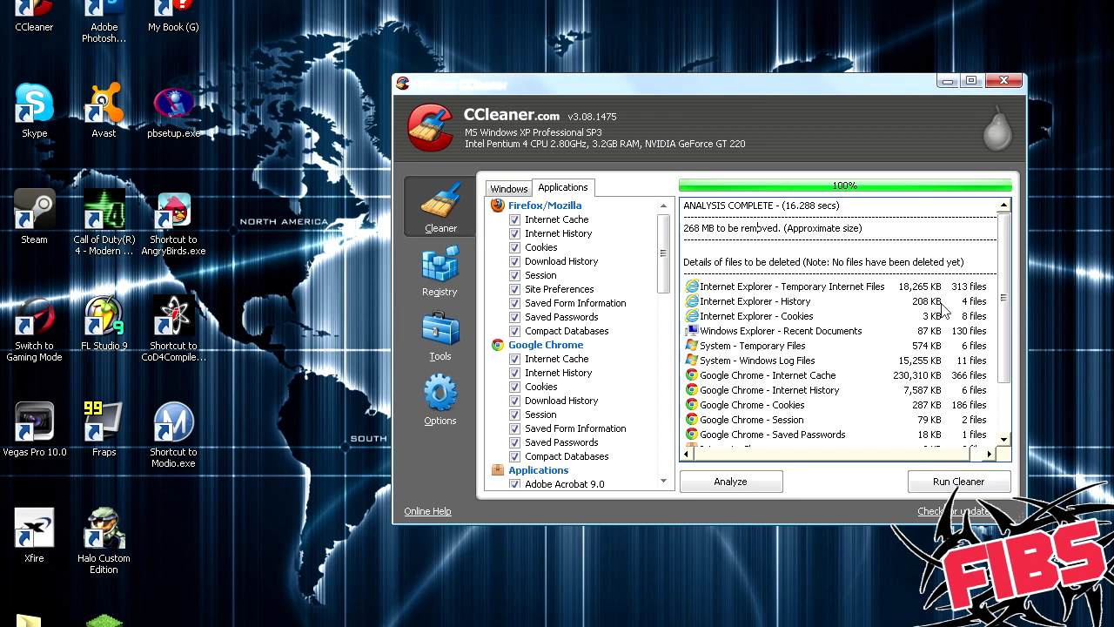
Run the cleaner on the analyzed files, confirm the permanent deletion, and check the cleaning report
left_click(945, 485)
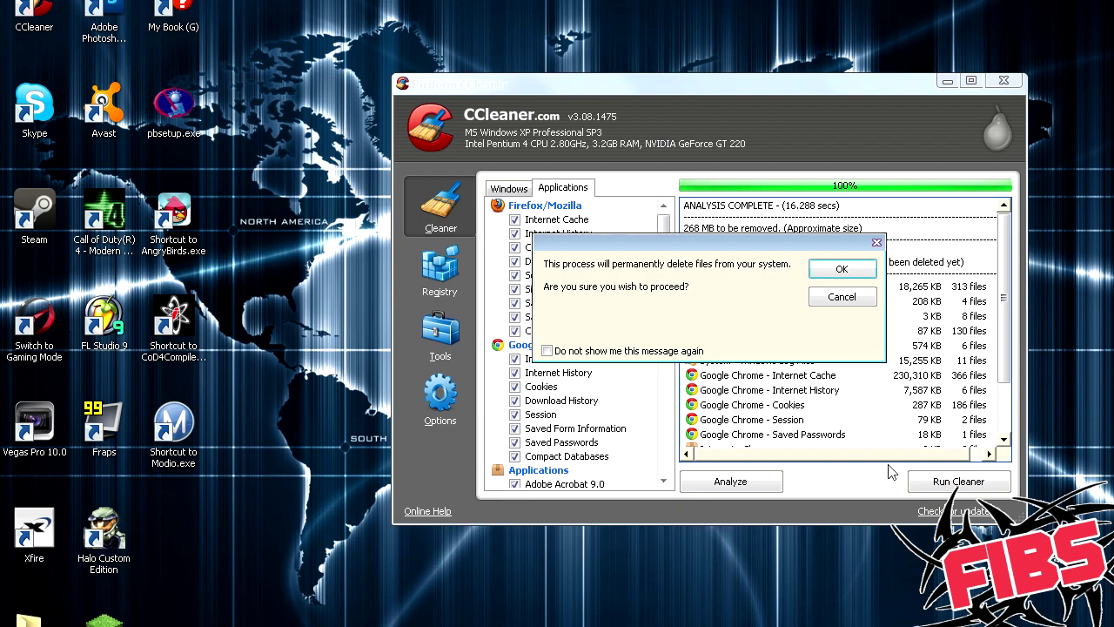
left_click(843, 272)
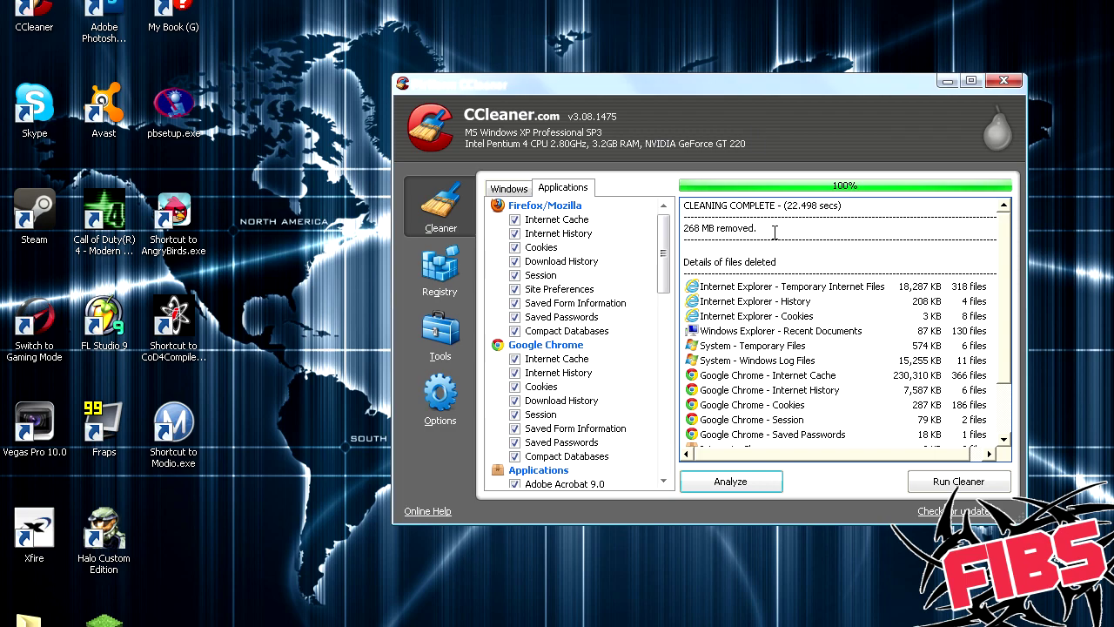
scroll(1010, 292, "down", 1)
scroll(958, 261, "up", 1)
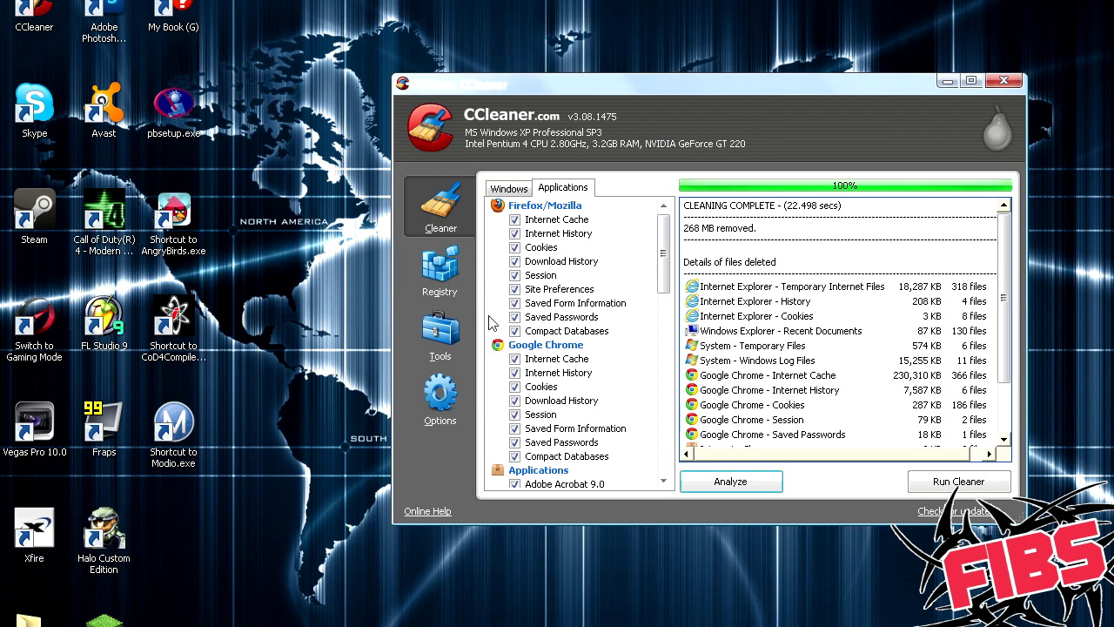
left_click_drag(505, 94, 477, 65)
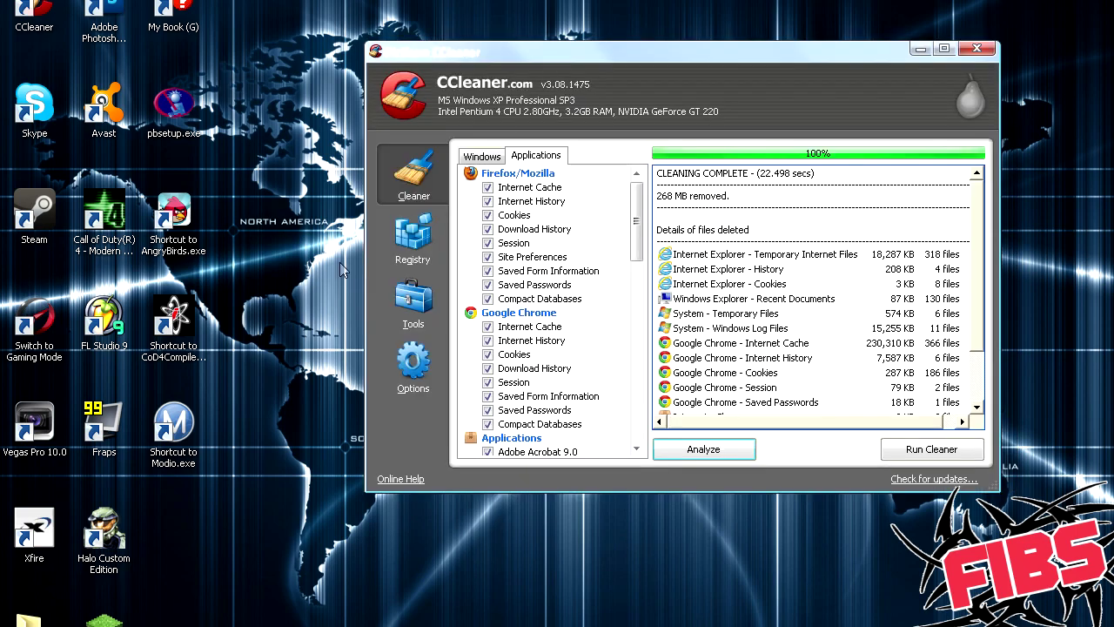
Scan the registry for issues with all categories enabled and review the problem, data and registry key of each entry
left_click(422, 251)
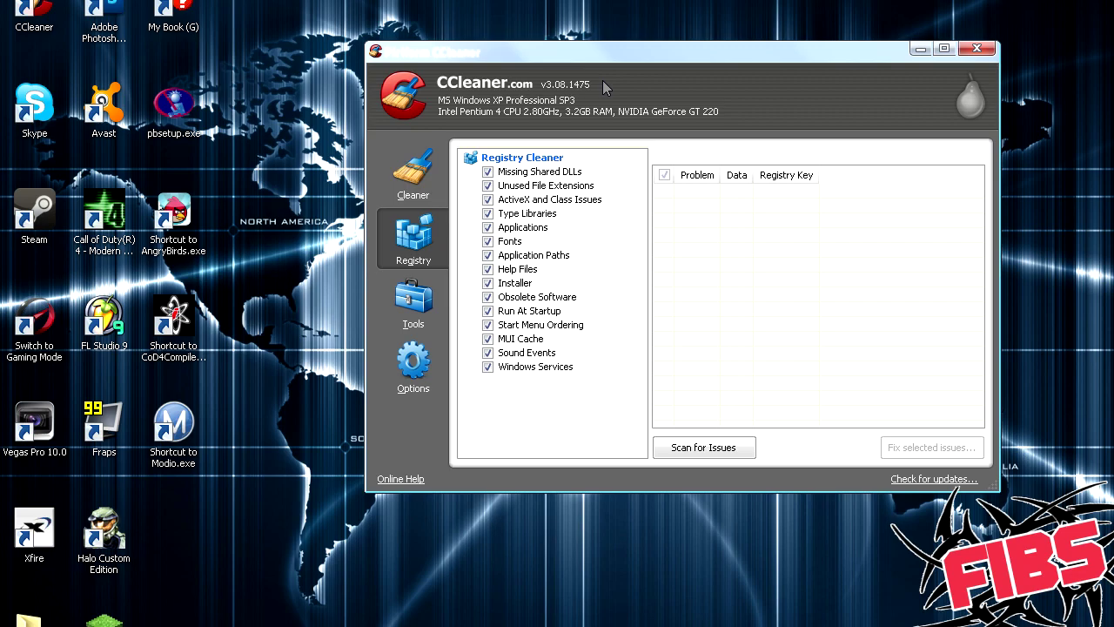
left_click_drag(648, 67, 628, 66)
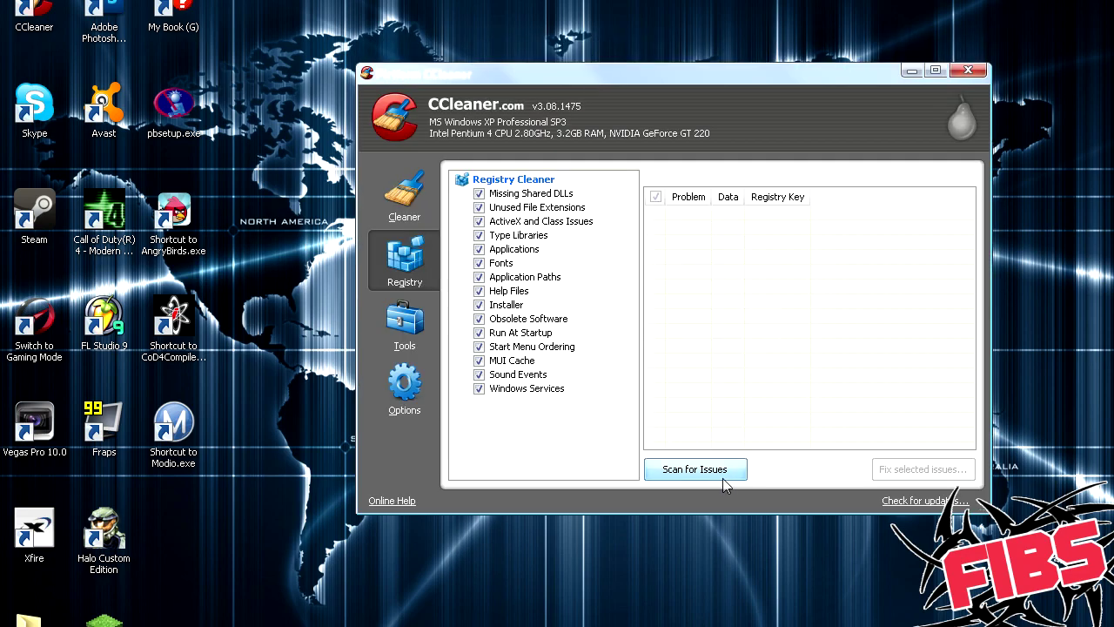
left_click(705, 472)
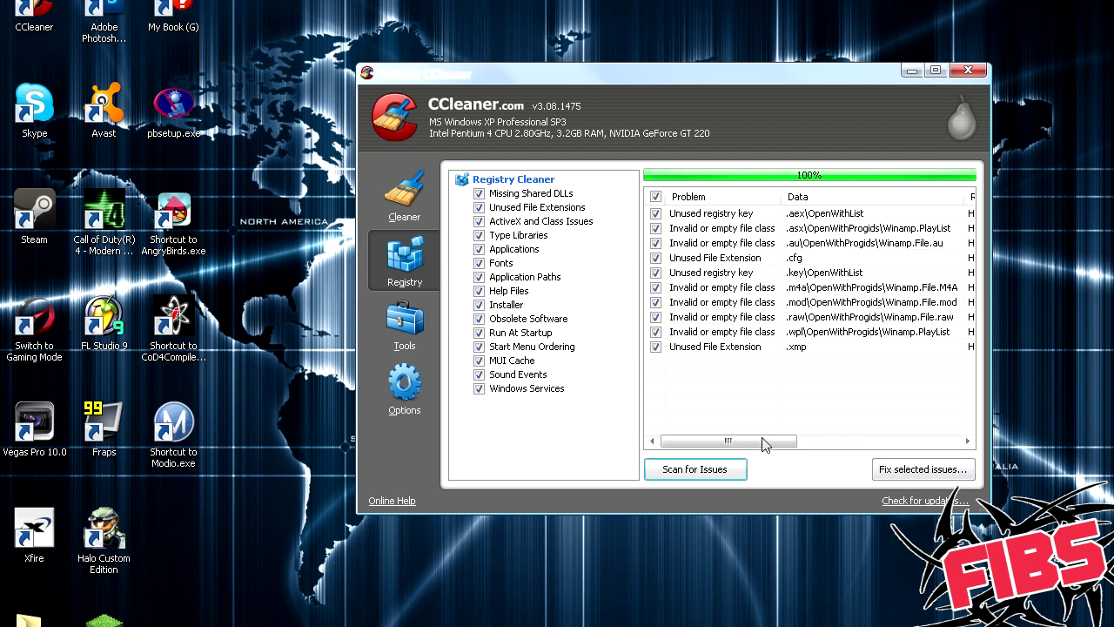
left_click_drag(763, 444, 793, 440)
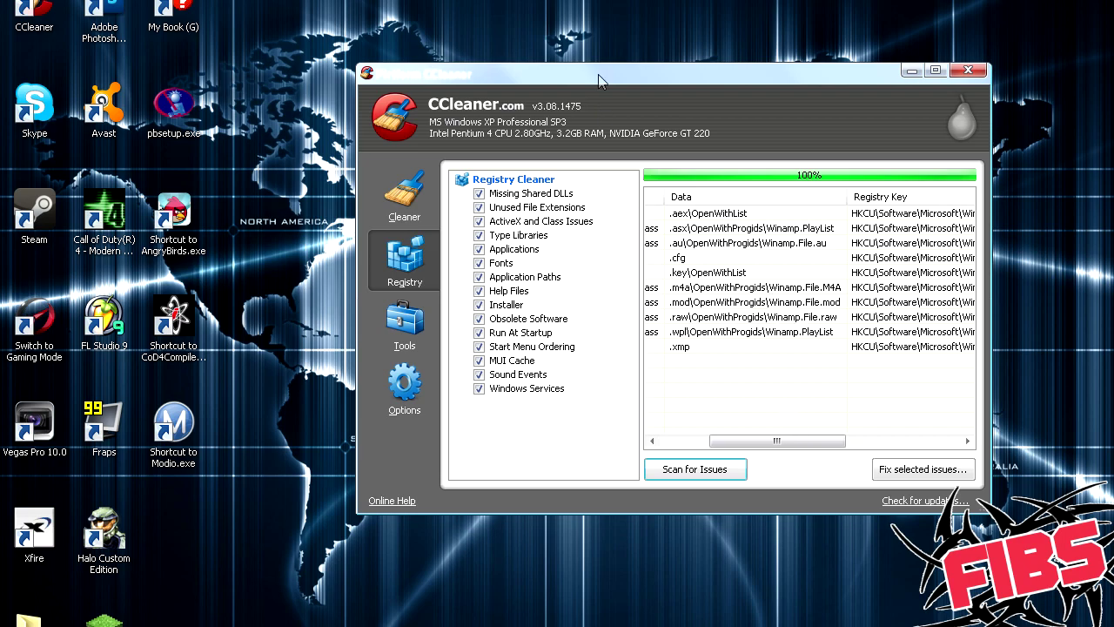
left_click_drag(597, 79, 581, 78)
left_click_drag(736, 441, 686, 440)
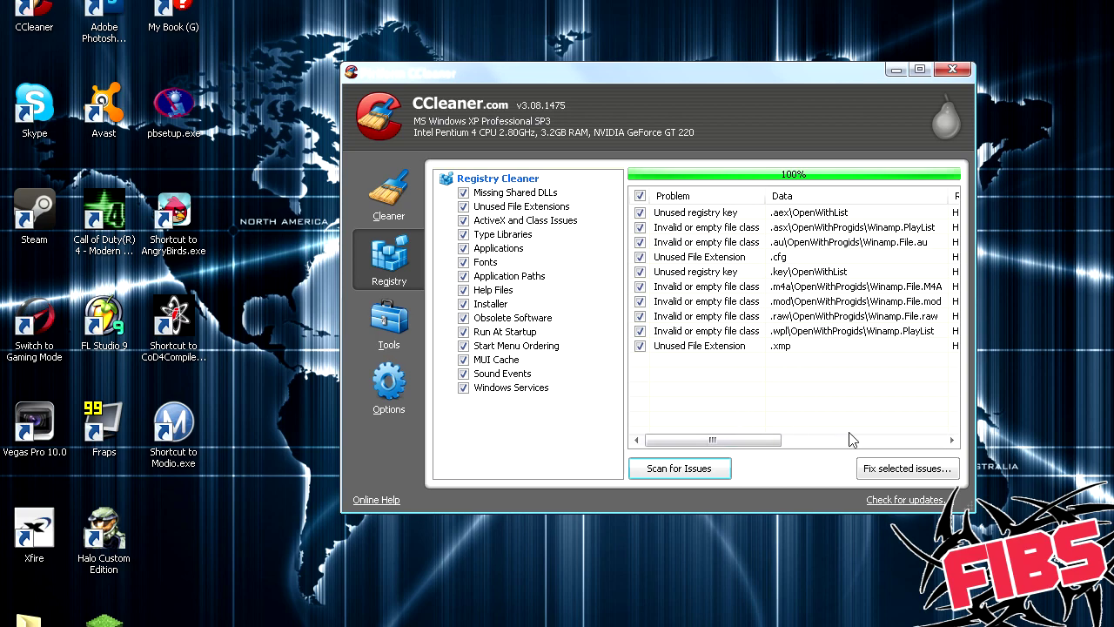
mouse_move(709, 441)
left_mouse_down()
mouse_move(897, 441)
mouse_move(697, 441)
left_mouse_up()
Fix all selected registry issues after saving a backup as cc_20110721_161256.reg in My Documents
left_click(911, 470)
left_click_drag(607, 248, 635, 231)
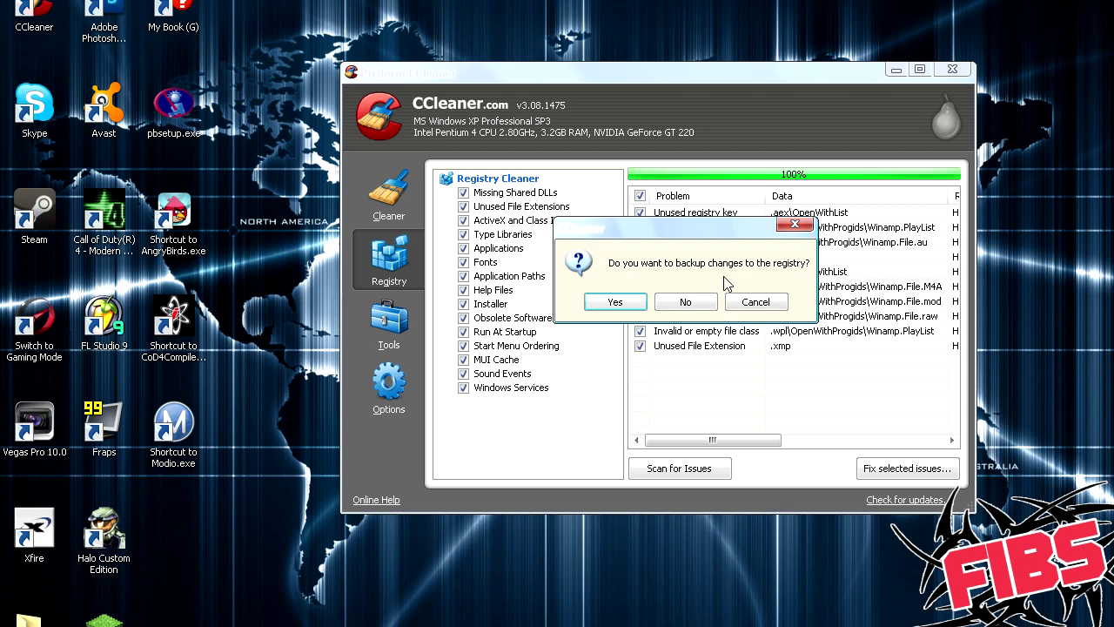
left_click(617, 303)
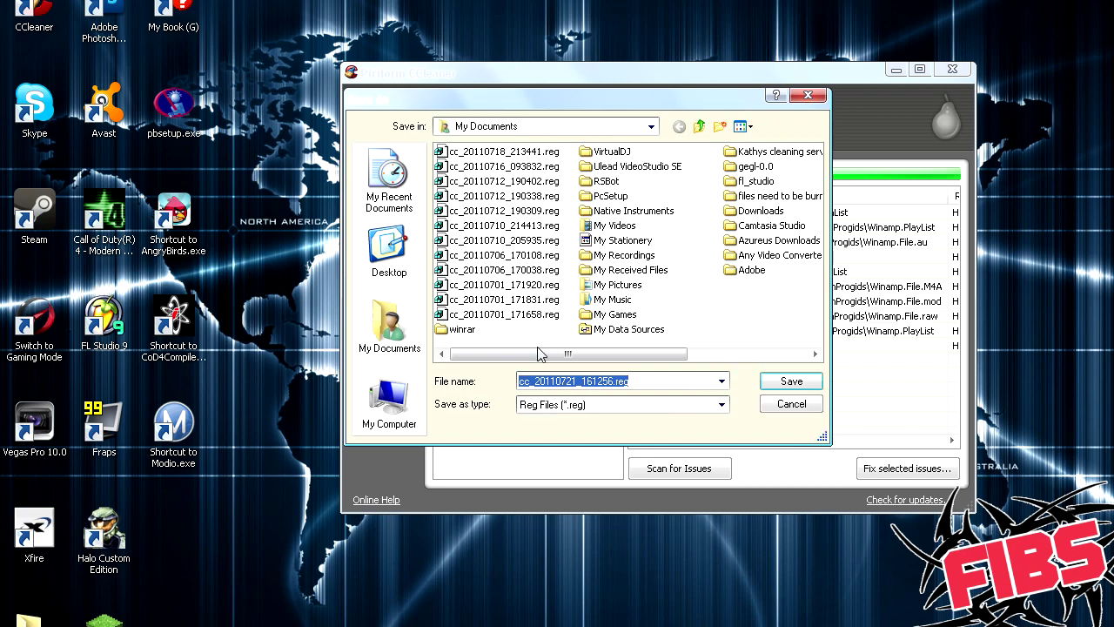
left_click_drag(542, 353, 661, 354)
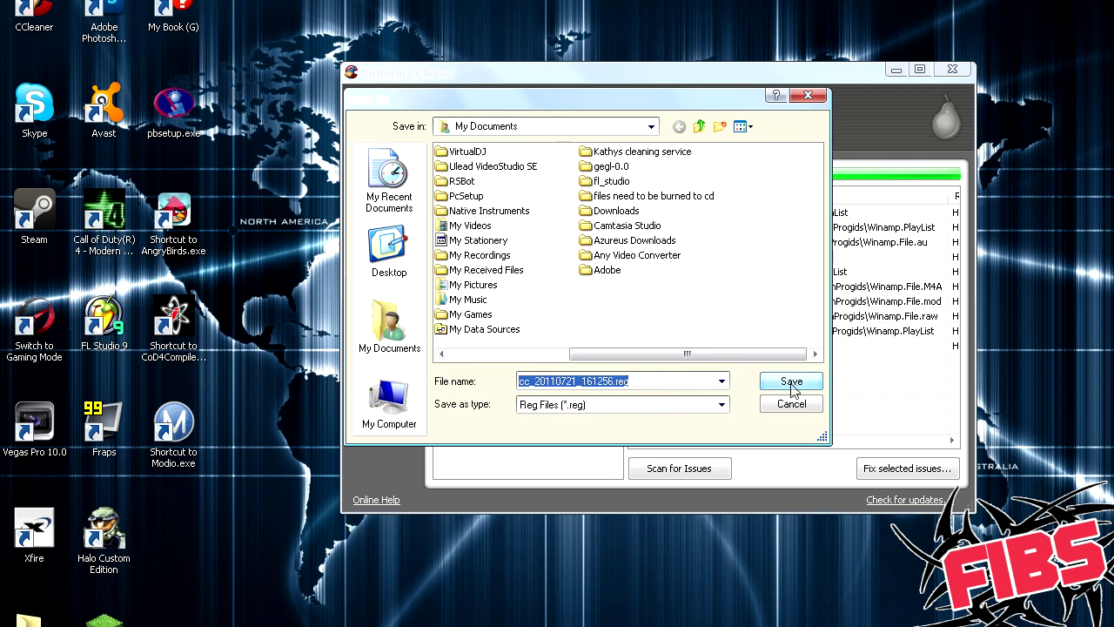
left_click(792, 383)
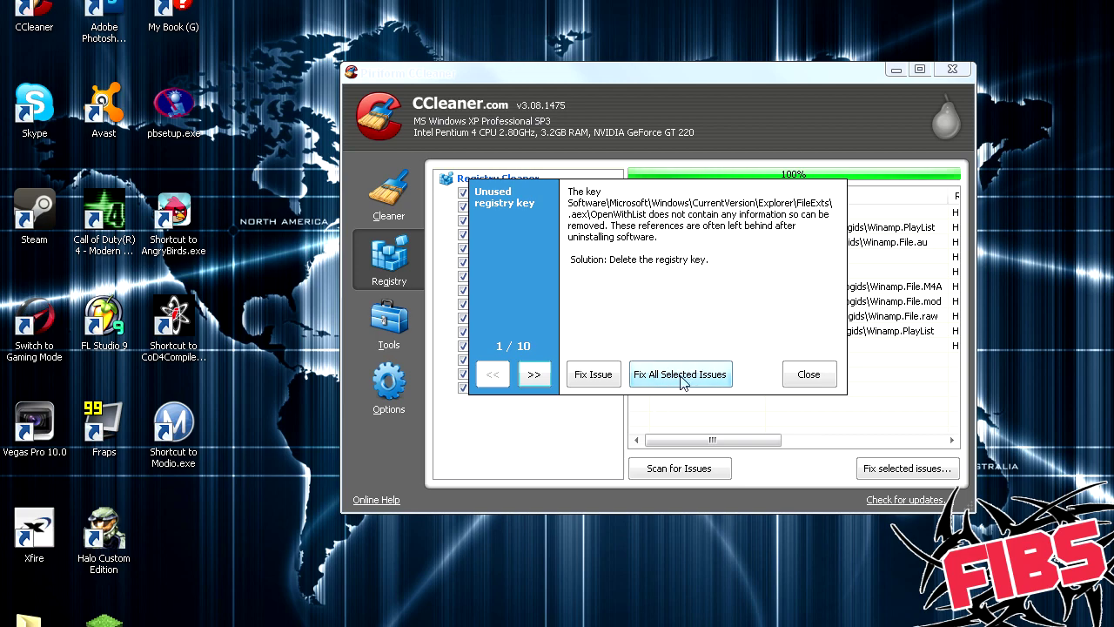
left_click(672, 380)
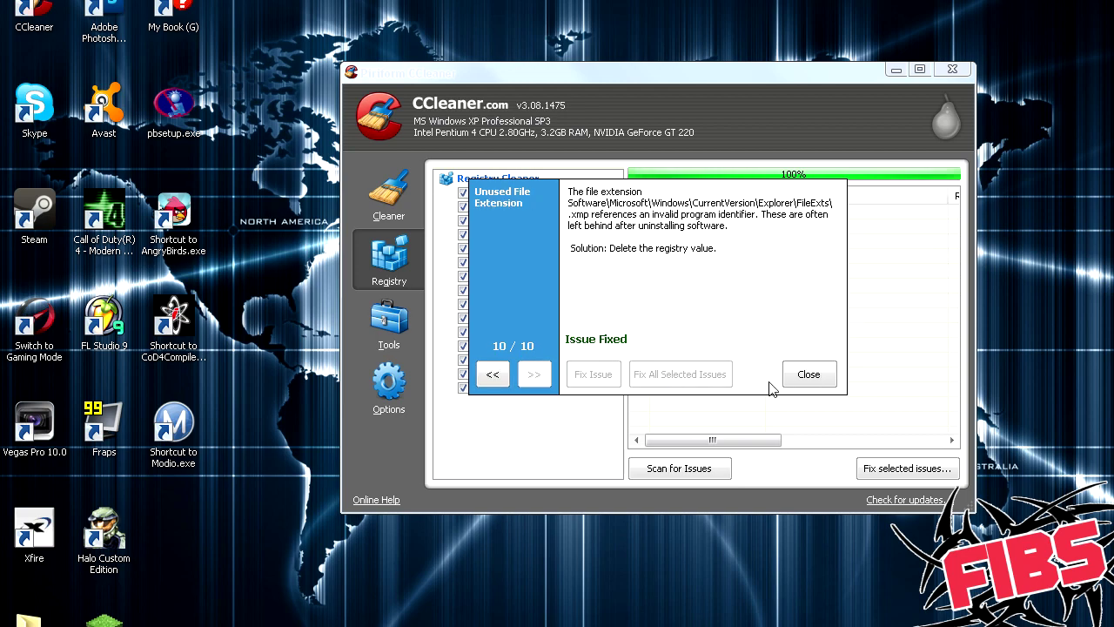
left_click(808, 375)
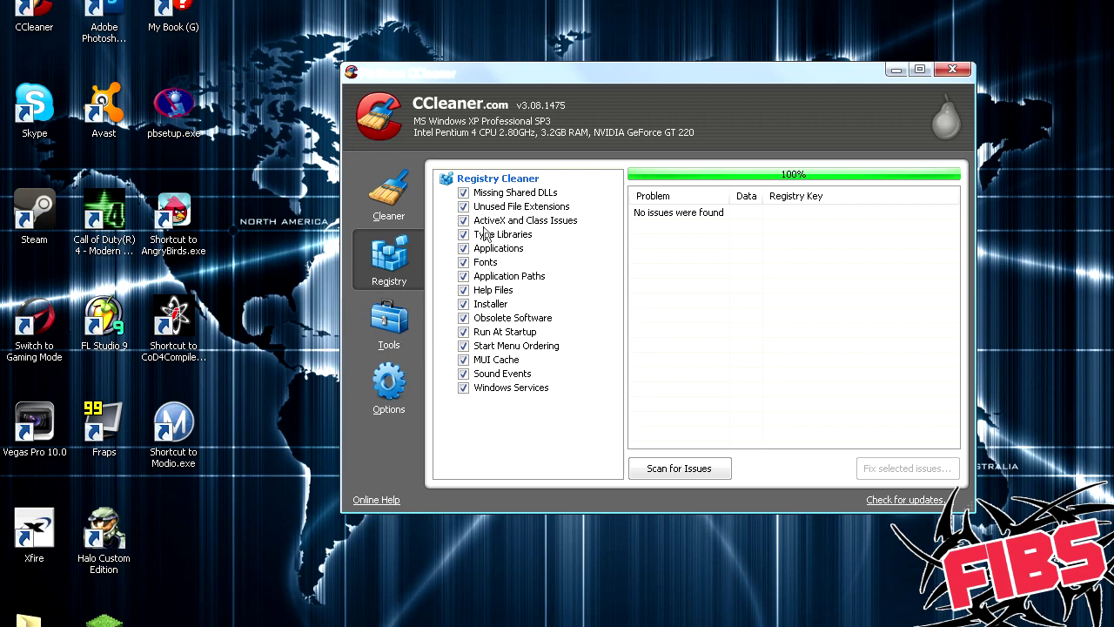
Look through the list of installed programs available for removal and open the list of startup programs
left_click(389, 322)
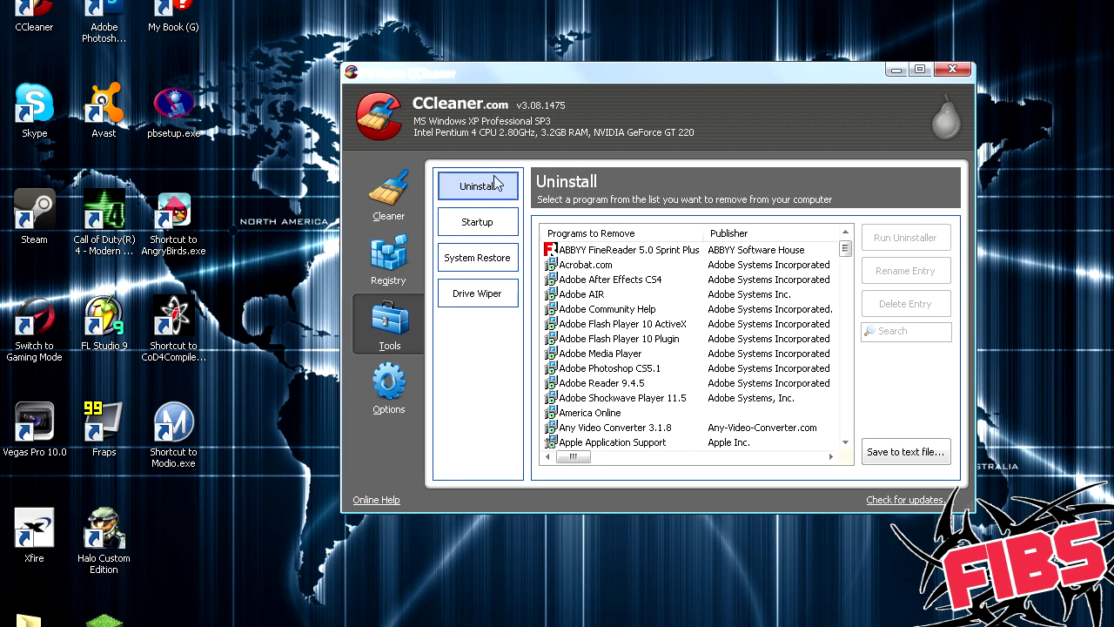
scroll(844, 279, "down", 9)
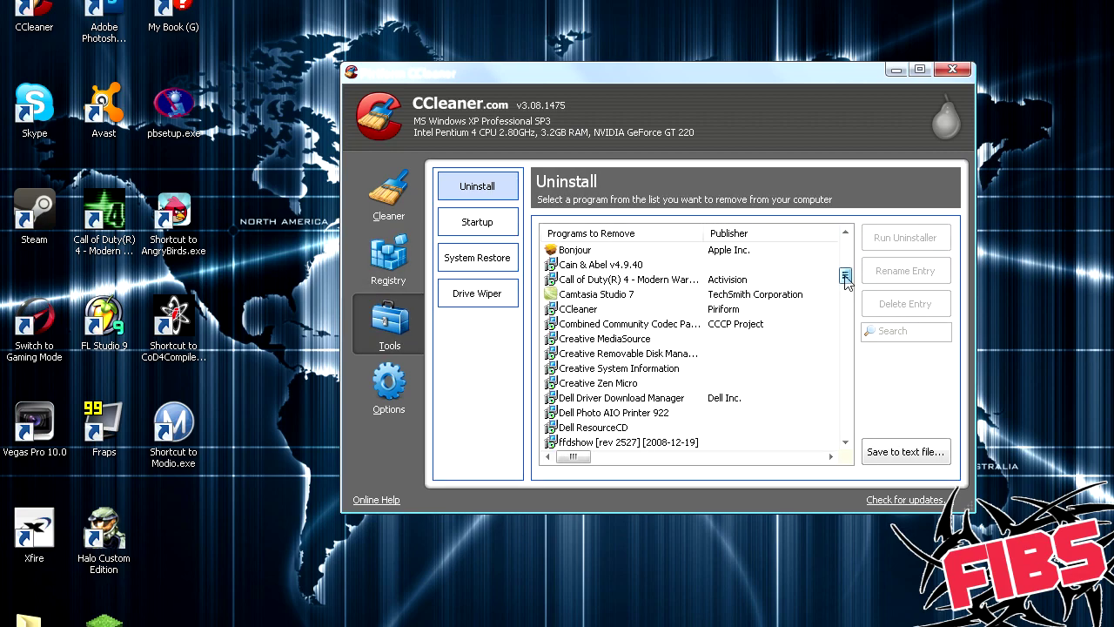
left_click_drag(845, 287, 823, 242)
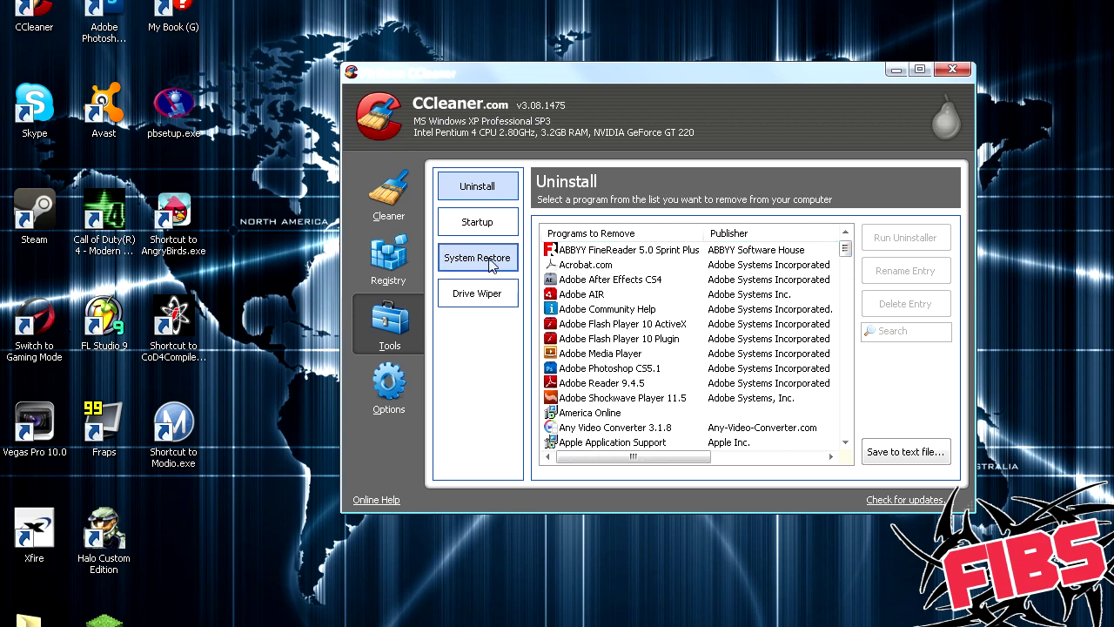
left_click(477, 222)
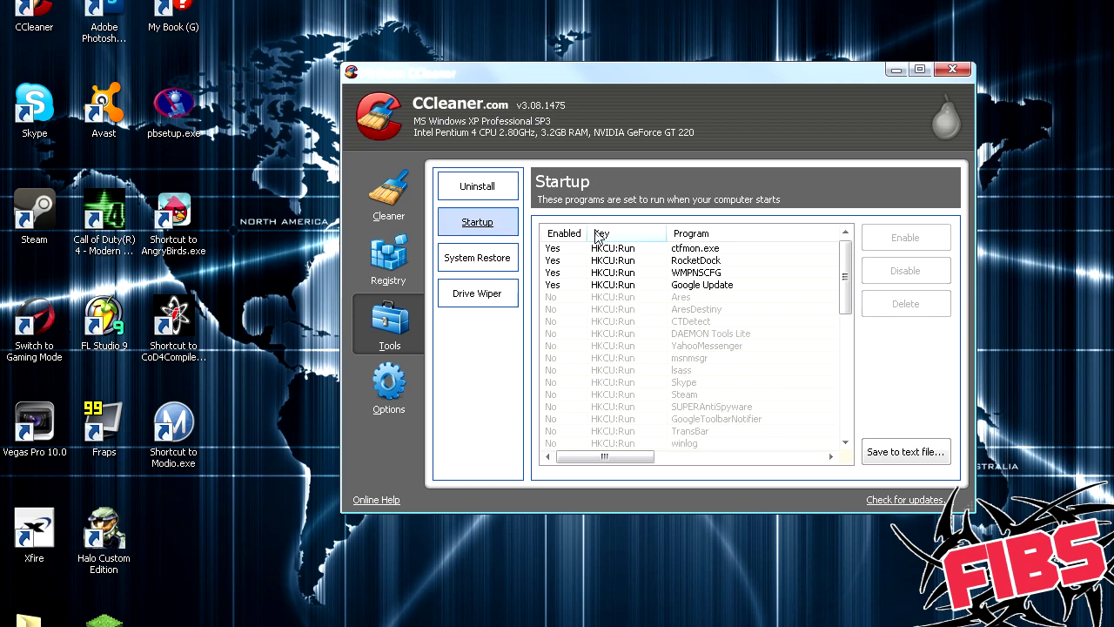
Disable the Google Update entry in the list of startup programs and enable it again
mouse_move(848, 259)
left_mouse_down()
mouse_move(846, 365)
mouse_move(848, 253)
mouse_move(851, 276)
left_mouse_up()
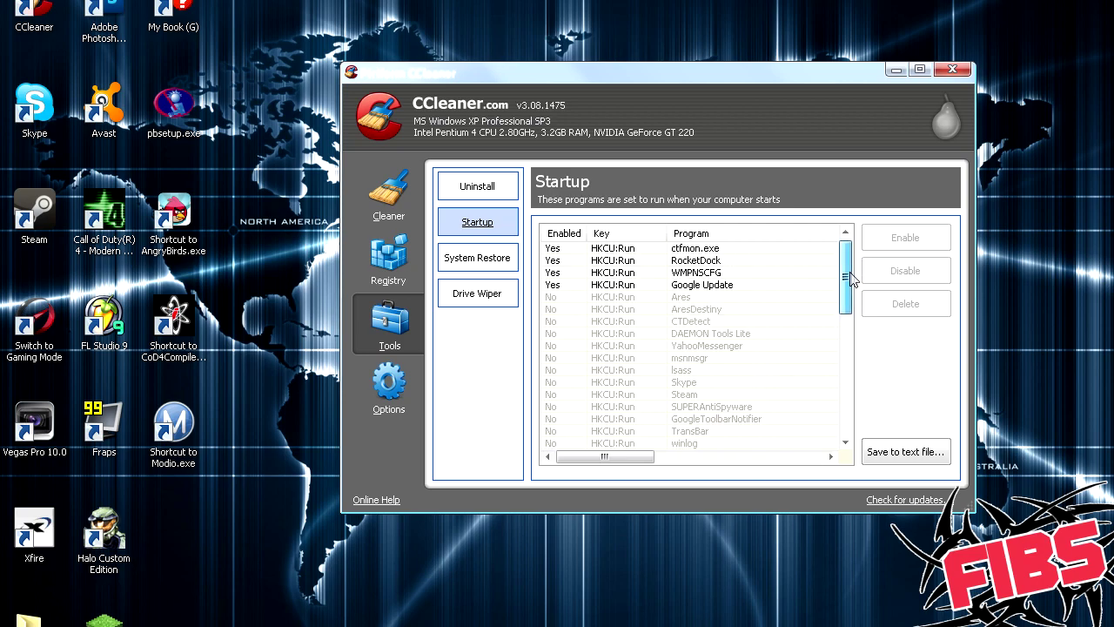
mouse_move(852, 275)
left_mouse_down()
mouse_move(851, 368)
mouse_move(850, 261)
left_mouse_up()
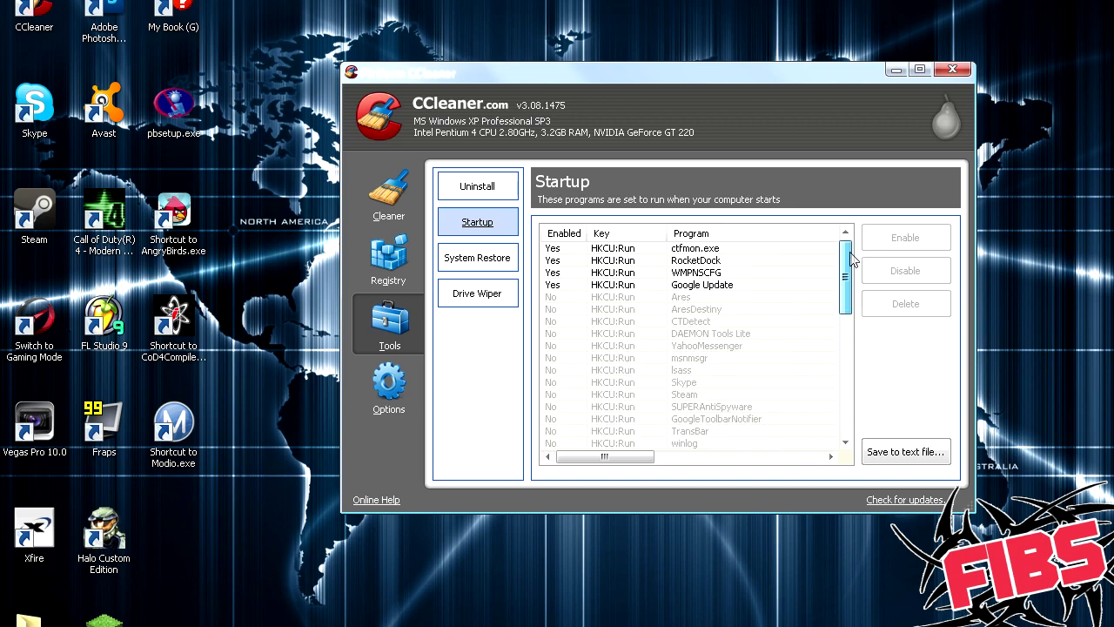
left_click(708, 284)
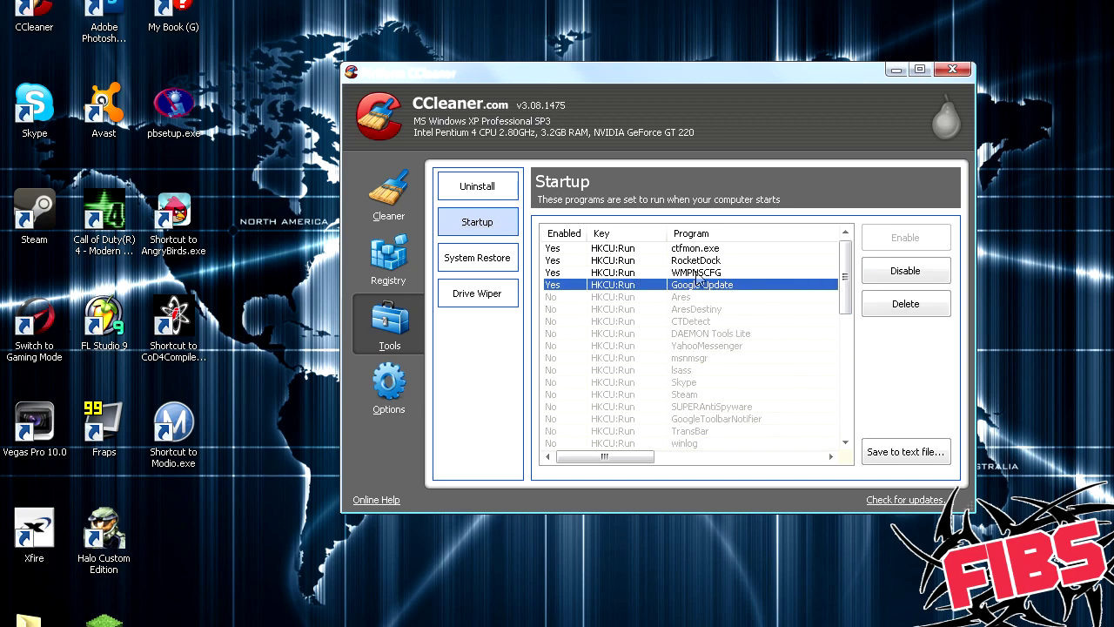
left_click(905, 271)
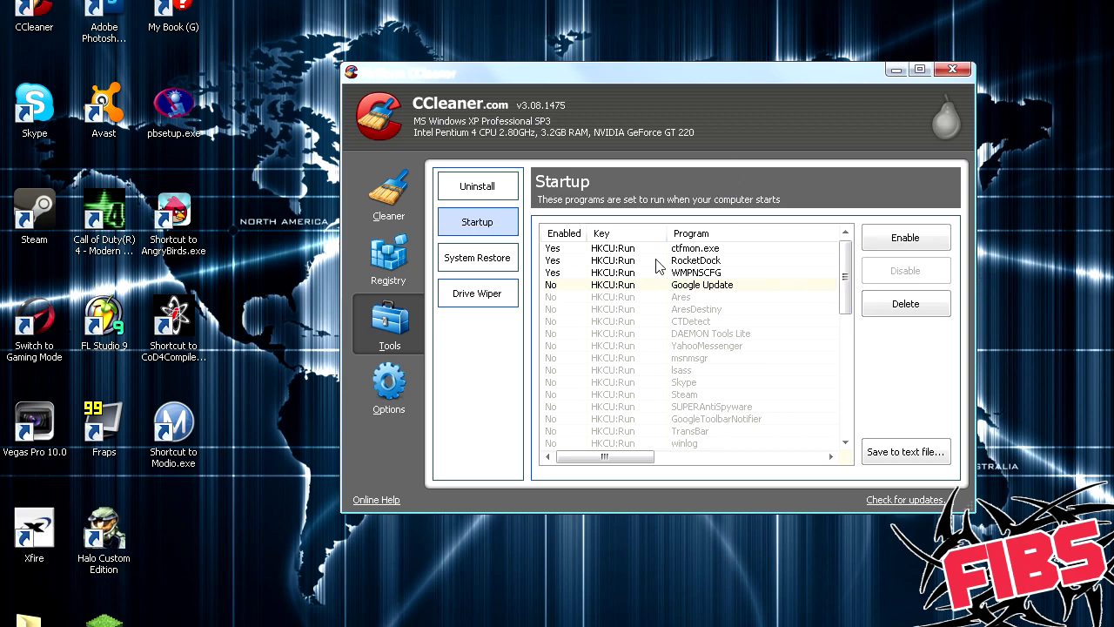
left_click(901, 238)
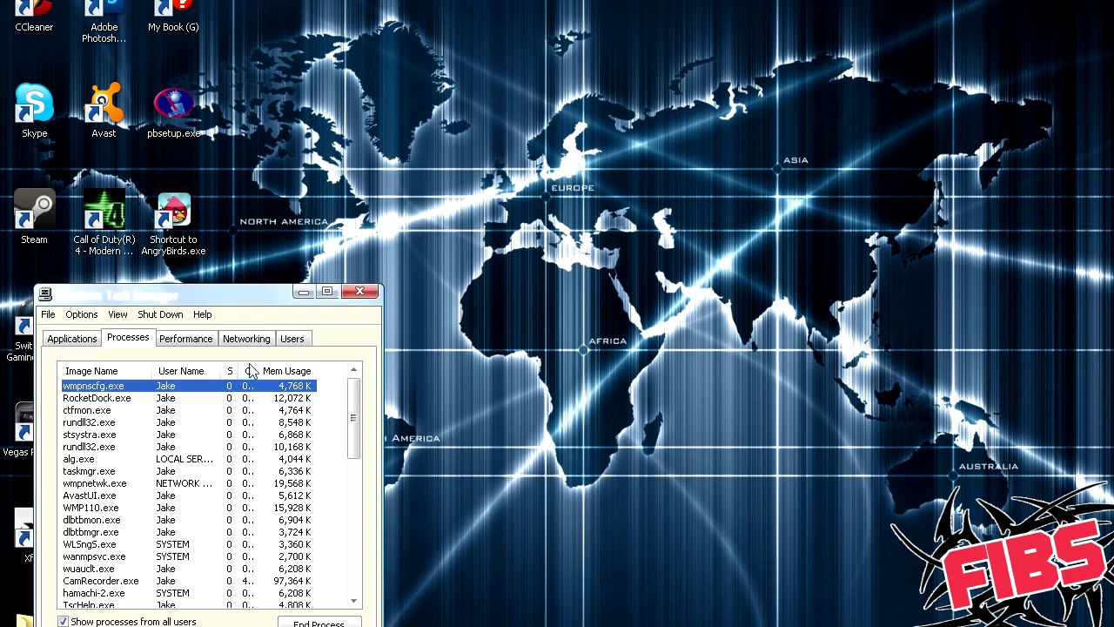
Switch to Task Manager and move its window so the full list of running processes can be reviewed
left_click_drag(193, 294, 583, 101)
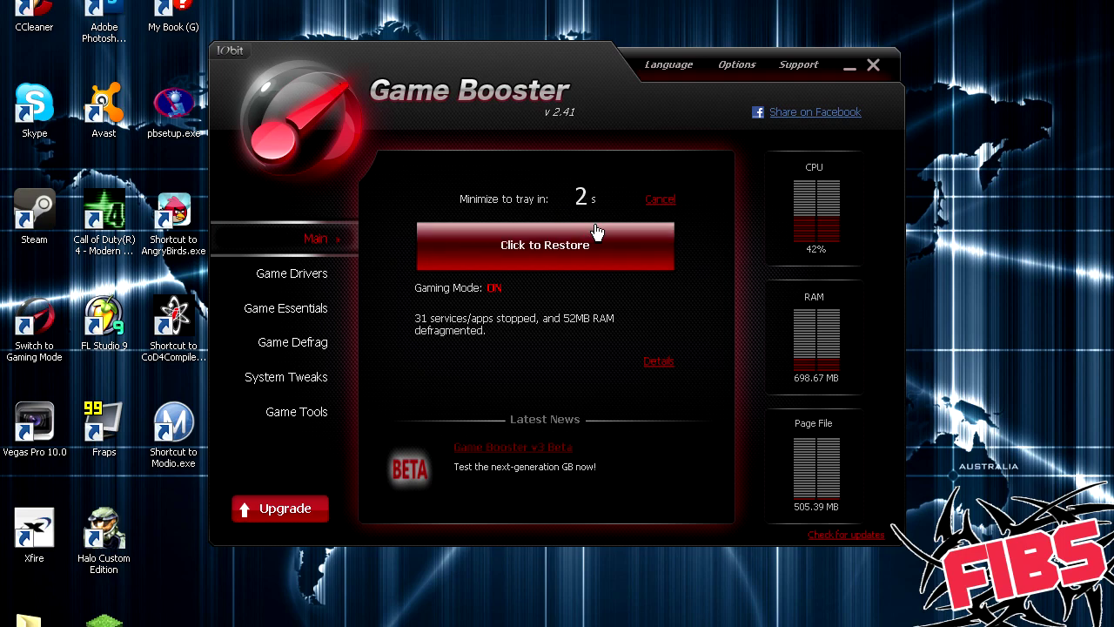
Switch to Game Booster and restore the stopped services and apps from gaming mode
left_click(543, 253)
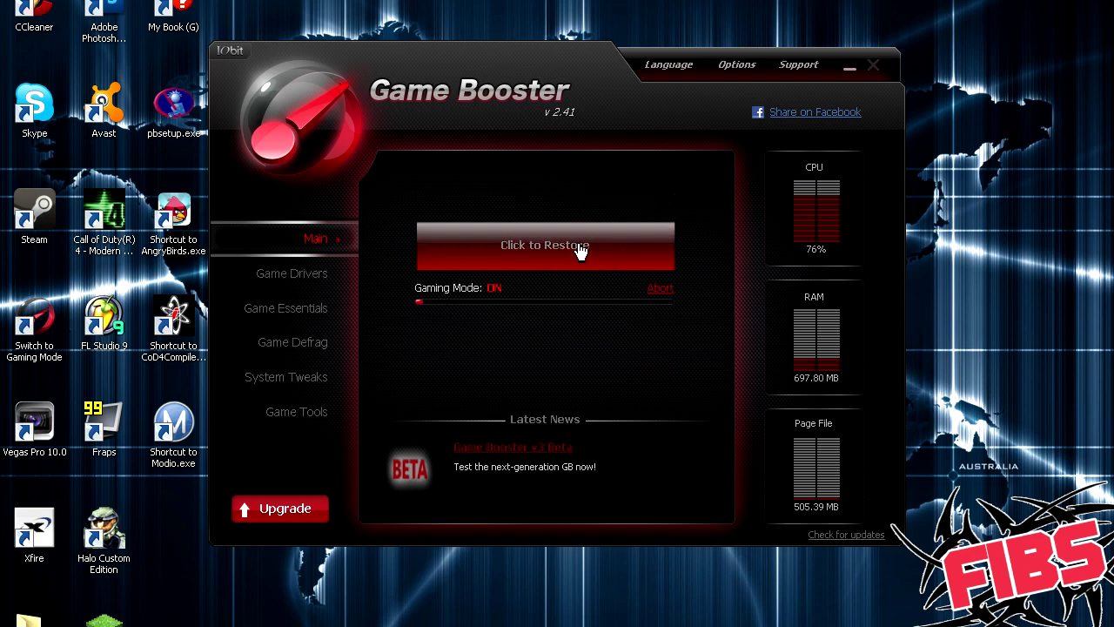